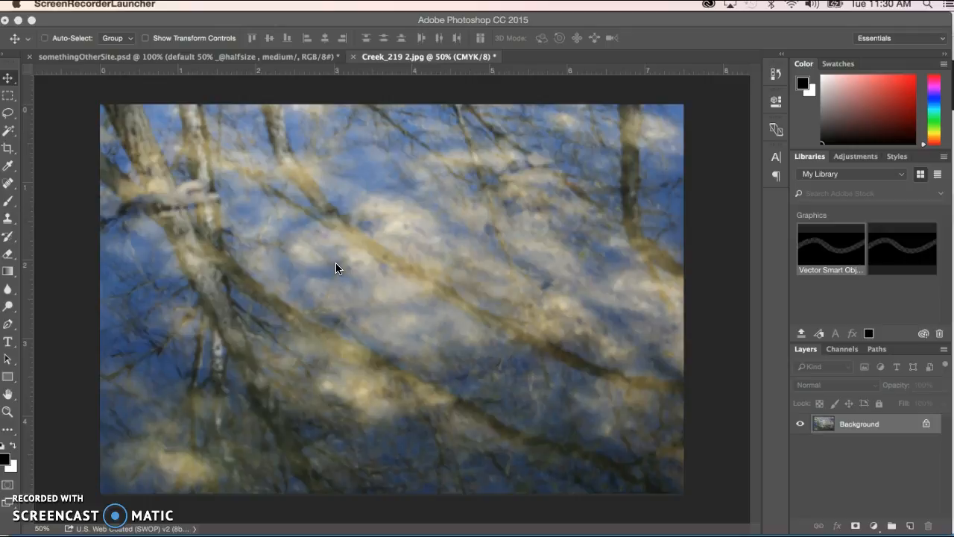
Rotate the creek photo slightly clockwise with the Crop tool and apply the crop
click(314, 241)
click(6, 151)
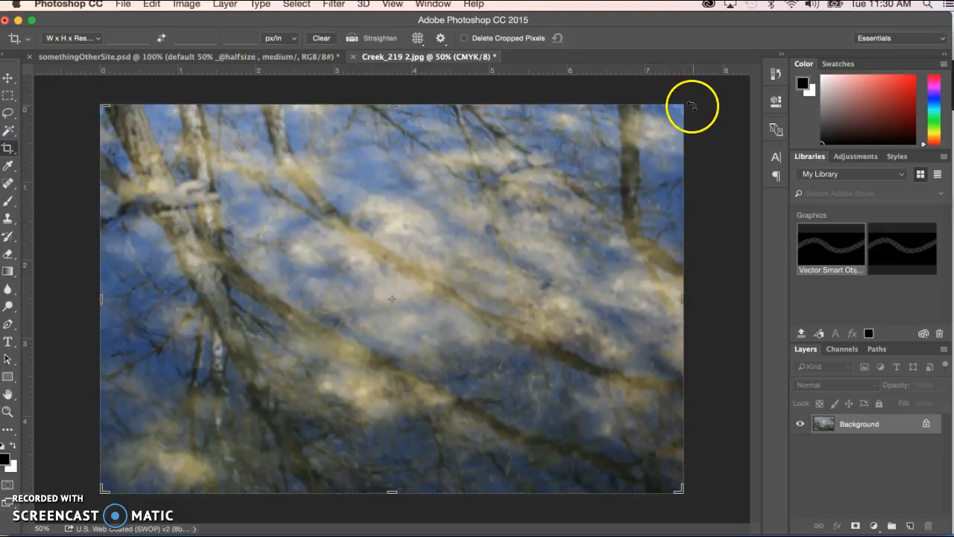
drag(694, 106, 712, 132)
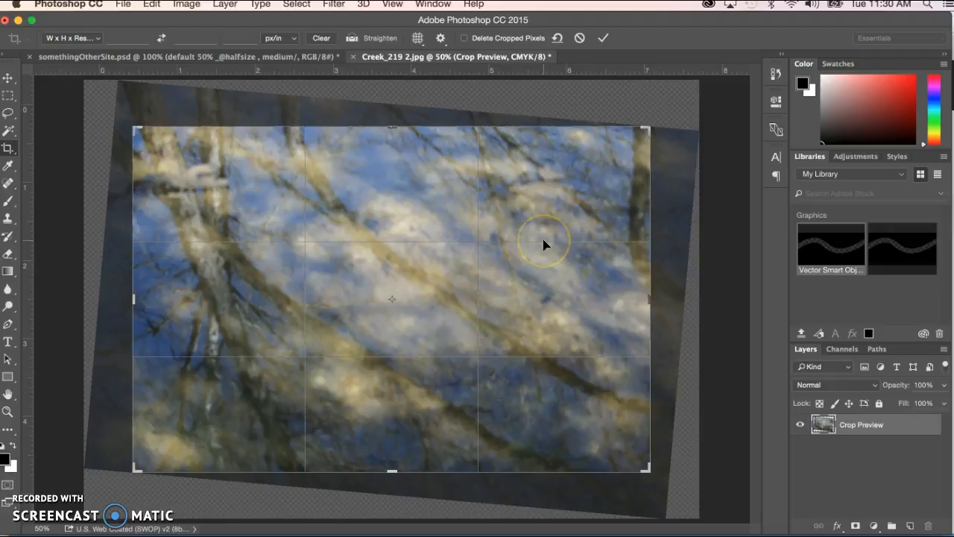
double_click(544, 244)
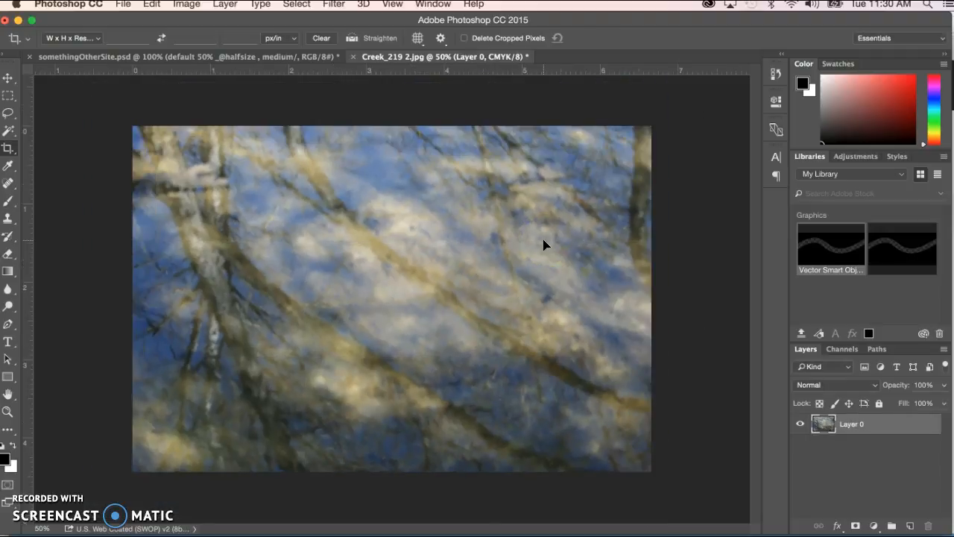
Crop the photo again, rotating it back slightly counterclockwise, and apply the crop
click(9, 149)
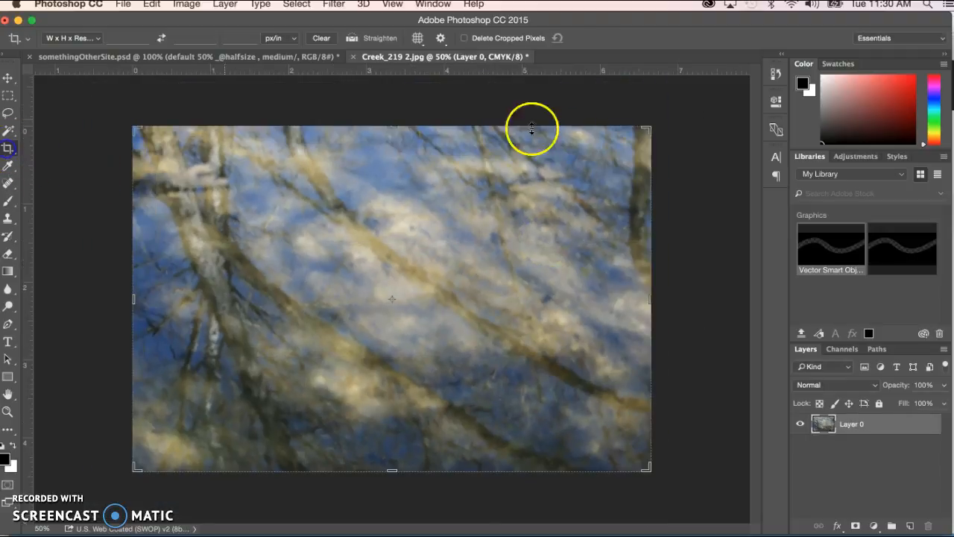
drag(662, 124, 631, 91)
key(Return)
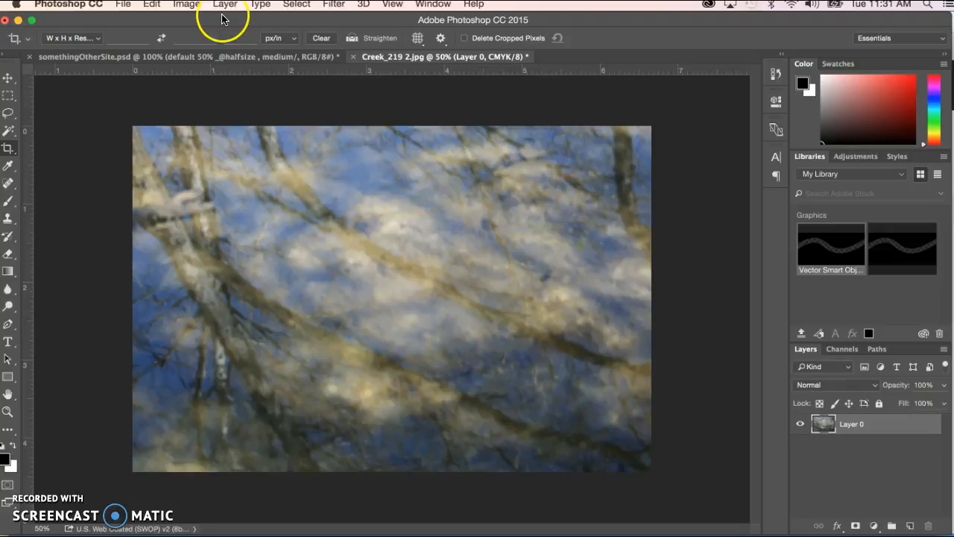
Revert Creek_219 2.jpg to its last saved version
click(123, 6)
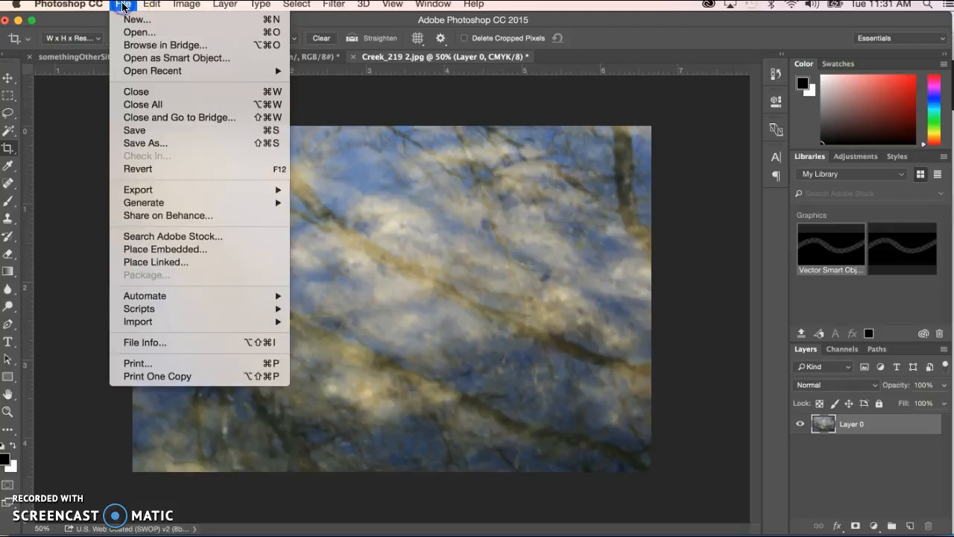
click(151, 168)
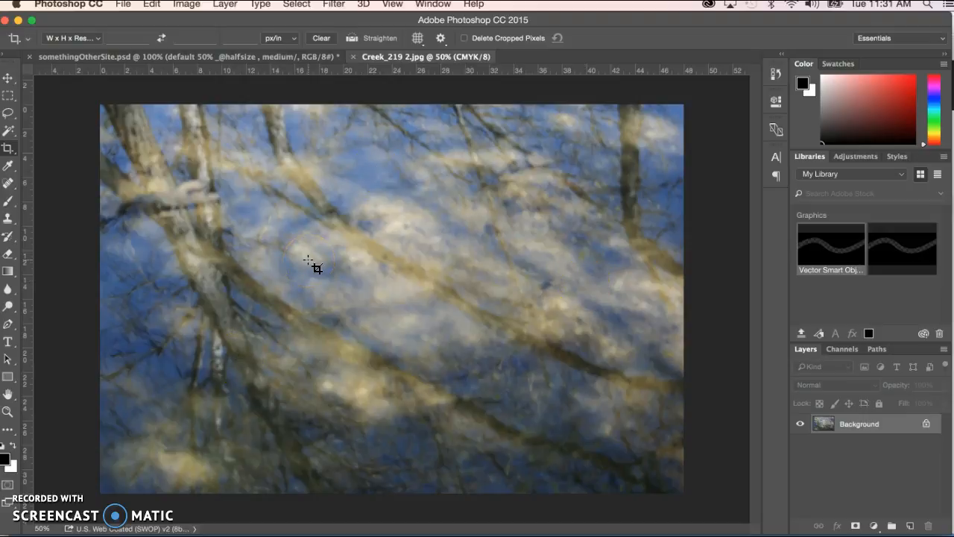
click(8, 152)
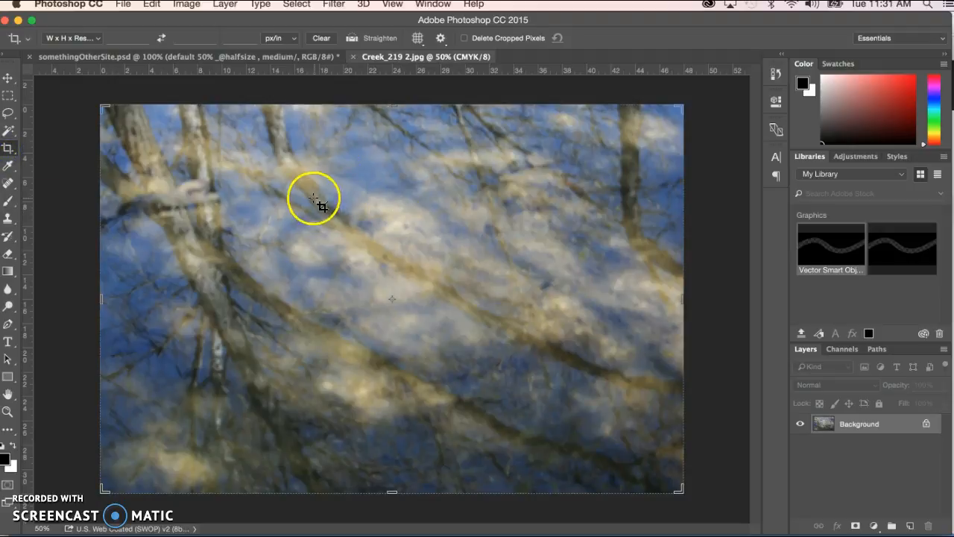
drag(274, 158, 552, 335)
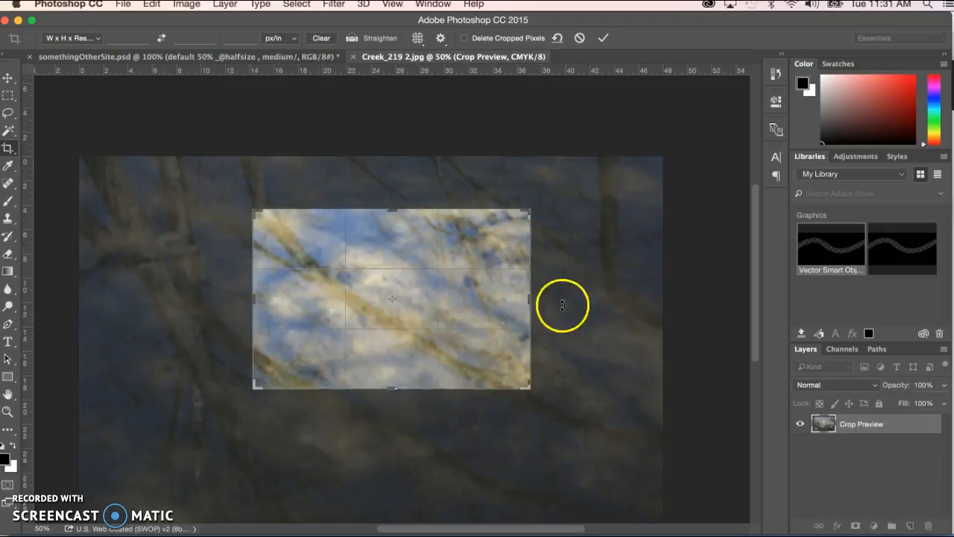
mouse_move(540, 202)
mouse_down()
mouse_move(554, 222)
mouse_move(528, 194)
mouse_up()
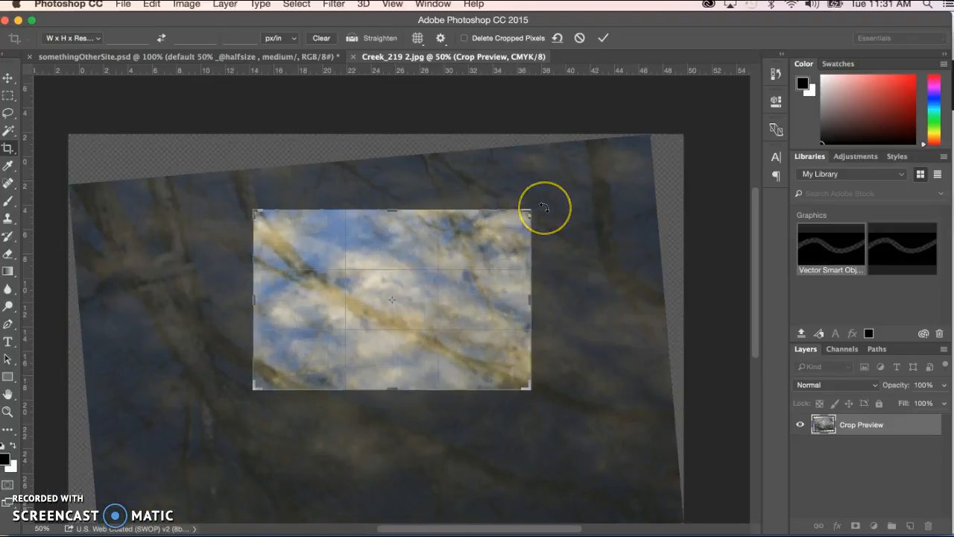
key(Return)
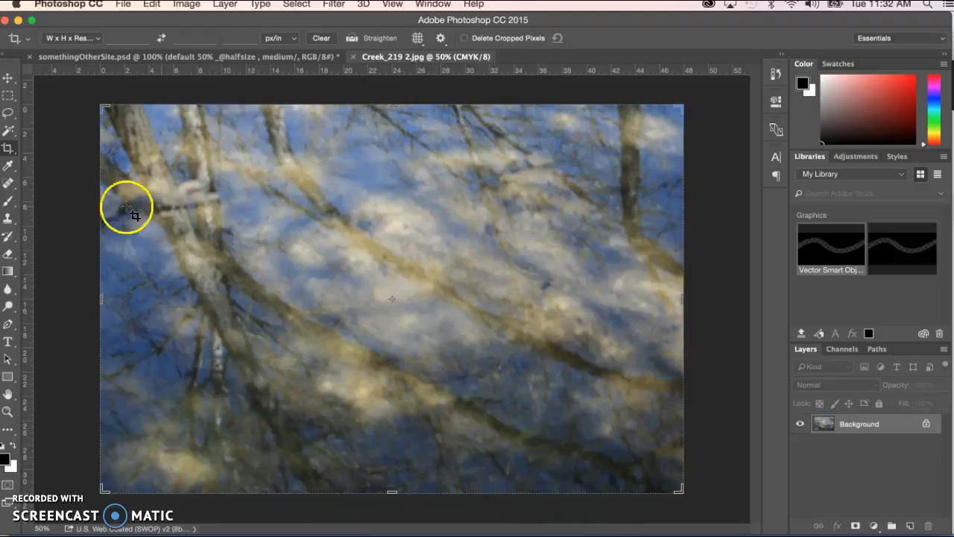
key(Escape)
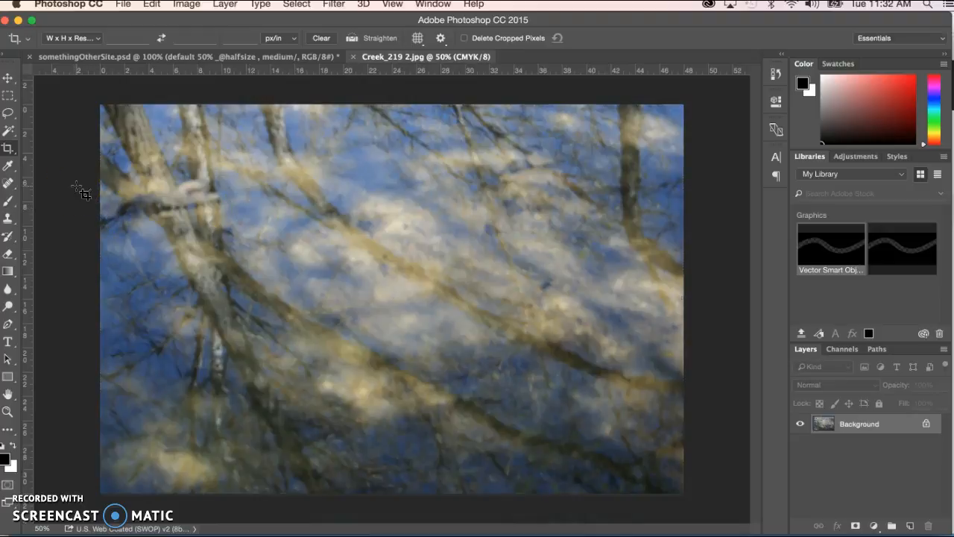
Draw a crop area of about 23 by 16 in over the photo's middle and rotate the image steeply counterclockwise
click(9, 148)
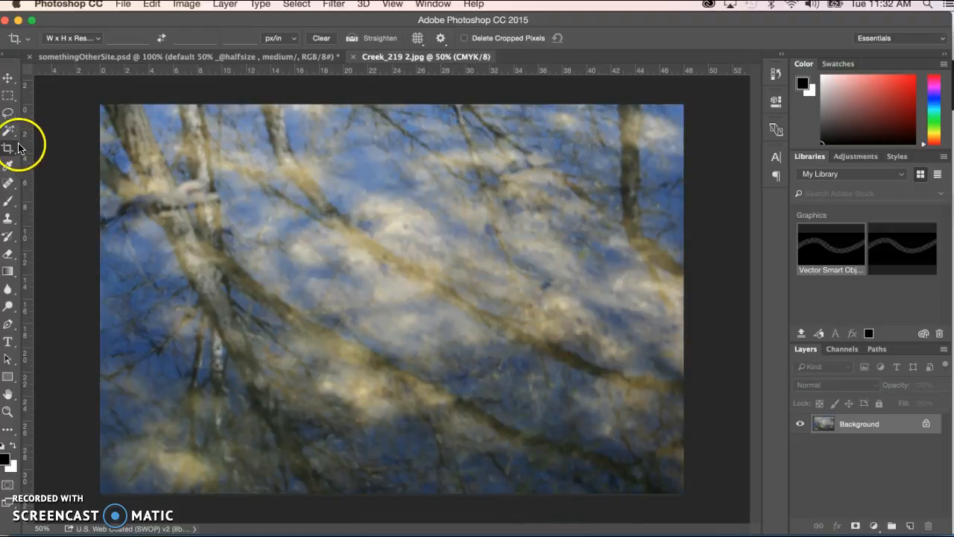
click(9, 148)
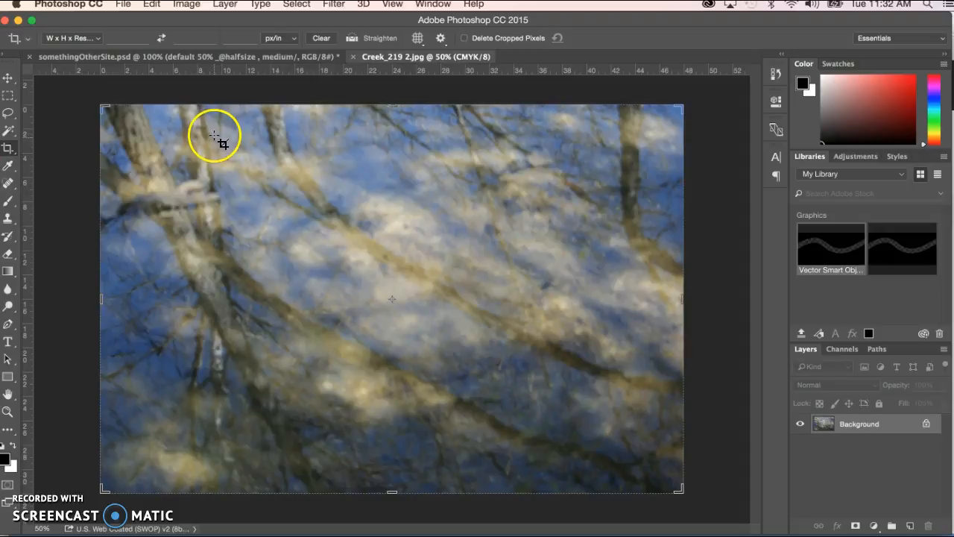
drag(269, 140, 547, 339)
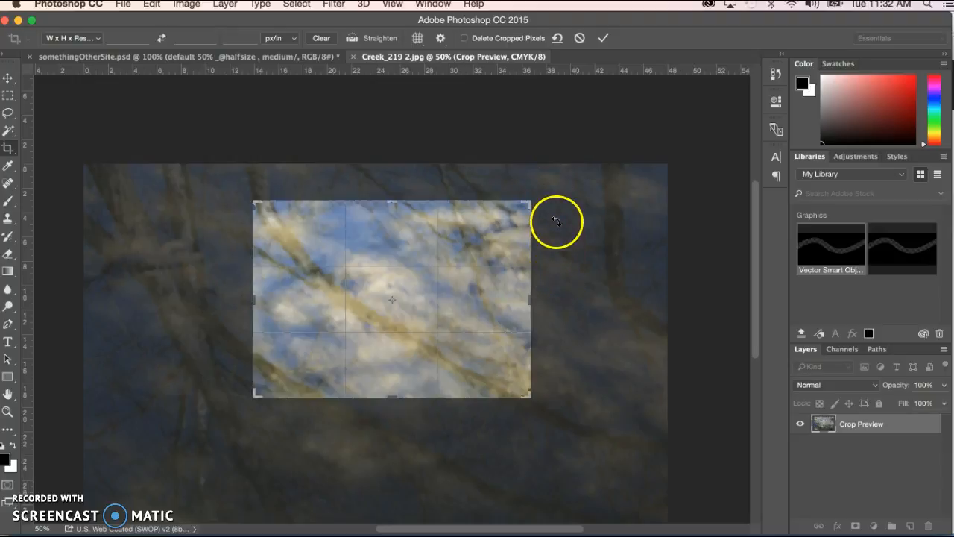
drag(547, 191, 472, 133)
Adjust the height and angle of the rotated crop area, apply the crop, and undo it
drag(392, 394, 392, 355)
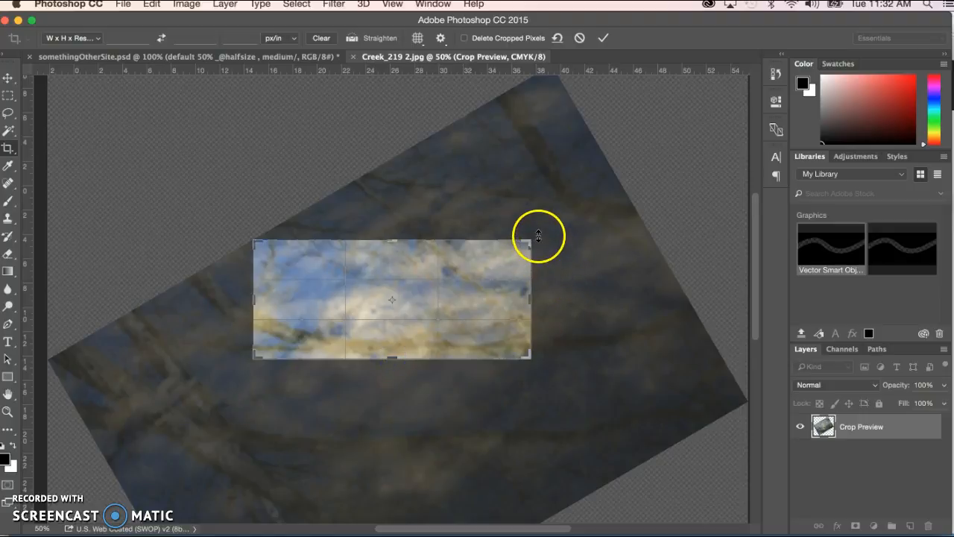
drag(543, 228, 542, 225)
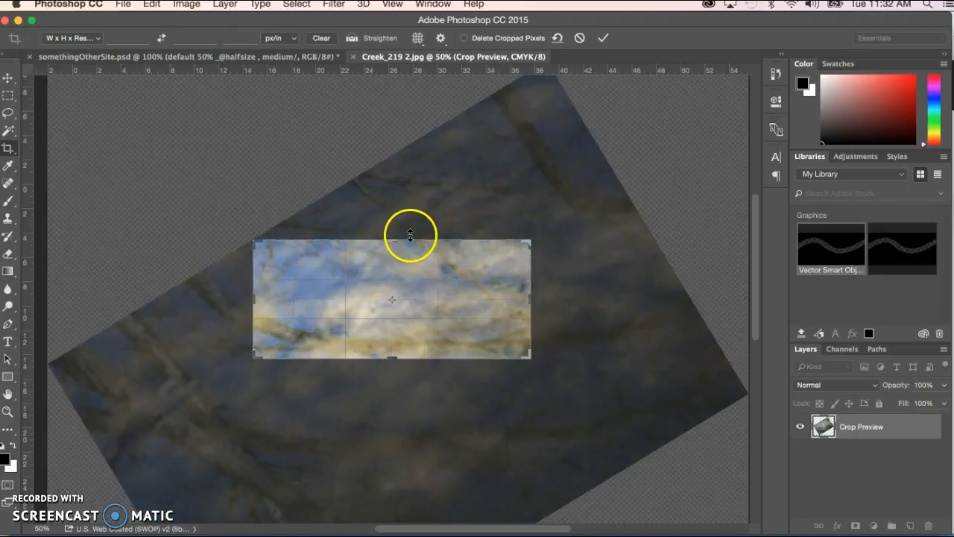
drag(395, 359, 398, 396)
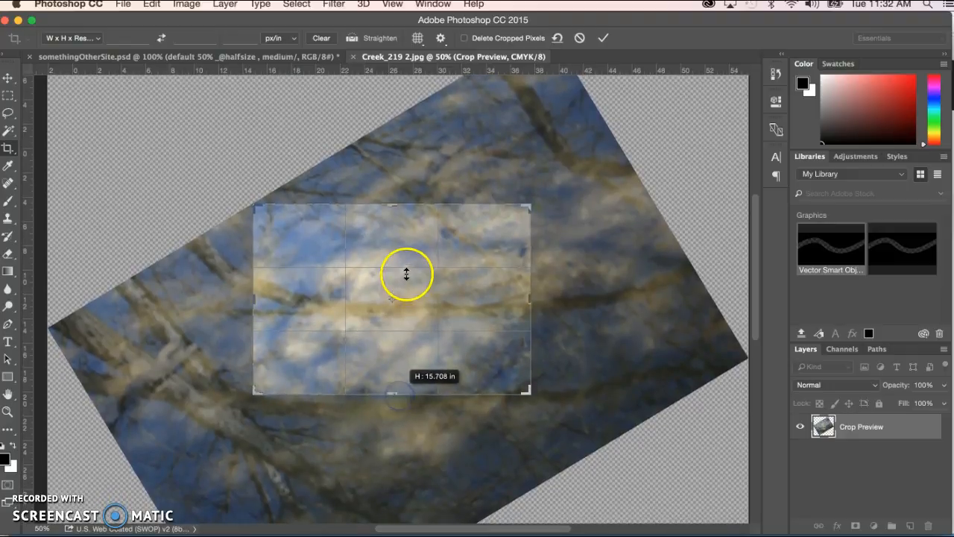
drag(397, 206, 395, 211)
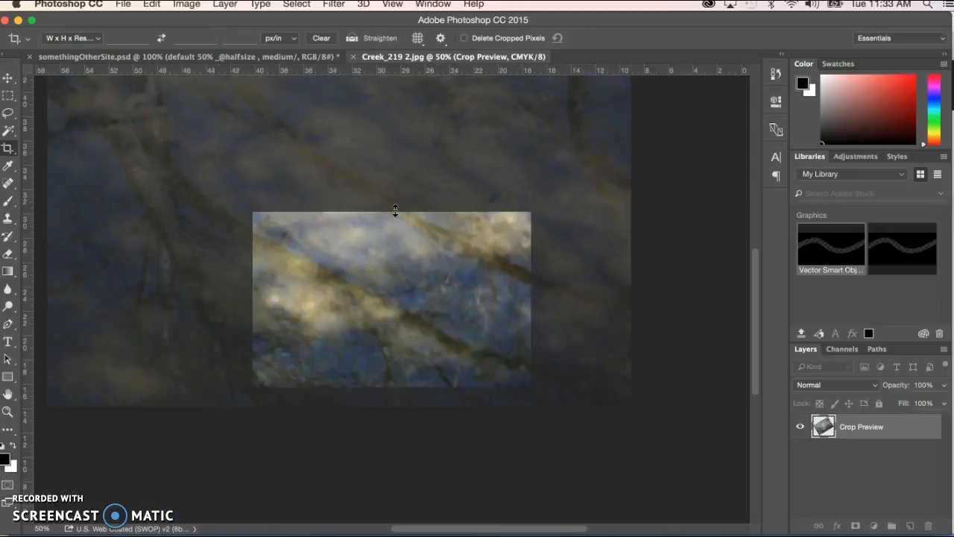
key(Return)
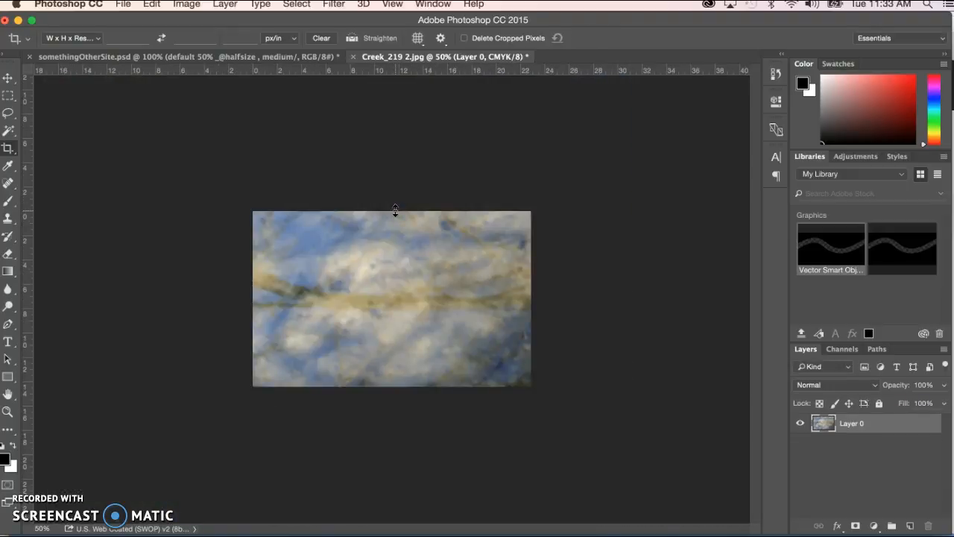
key(ctrl+z)
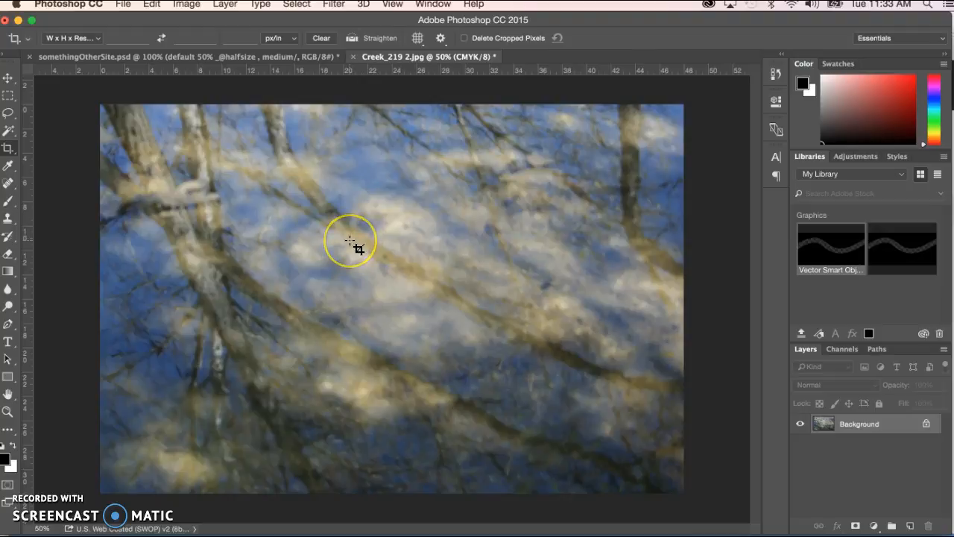
Straighten the image along the long central diagonal branch at about -29.8°
click(375, 41)
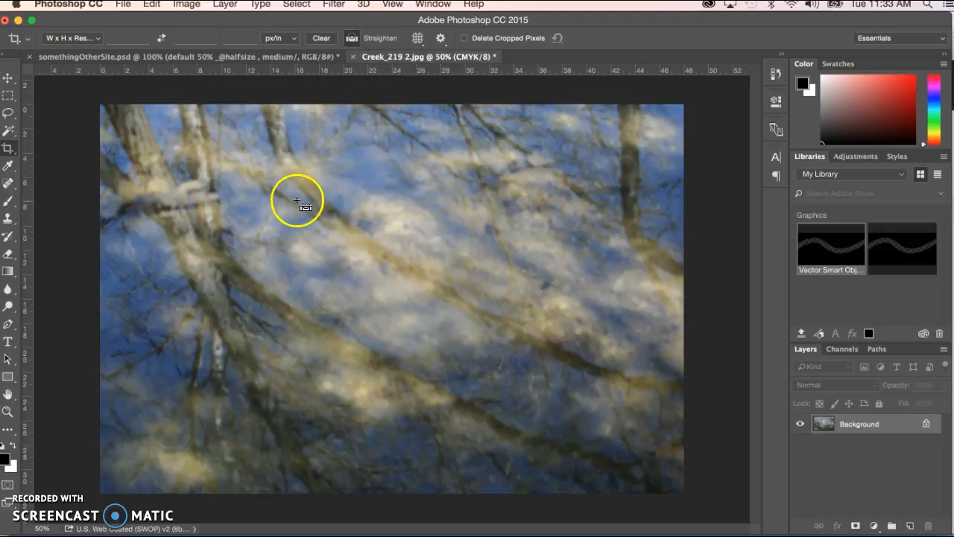
mouse_move(276, 199)
mouse_down()
mouse_move(334, 245)
mouse_move(603, 382)
mouse_up()
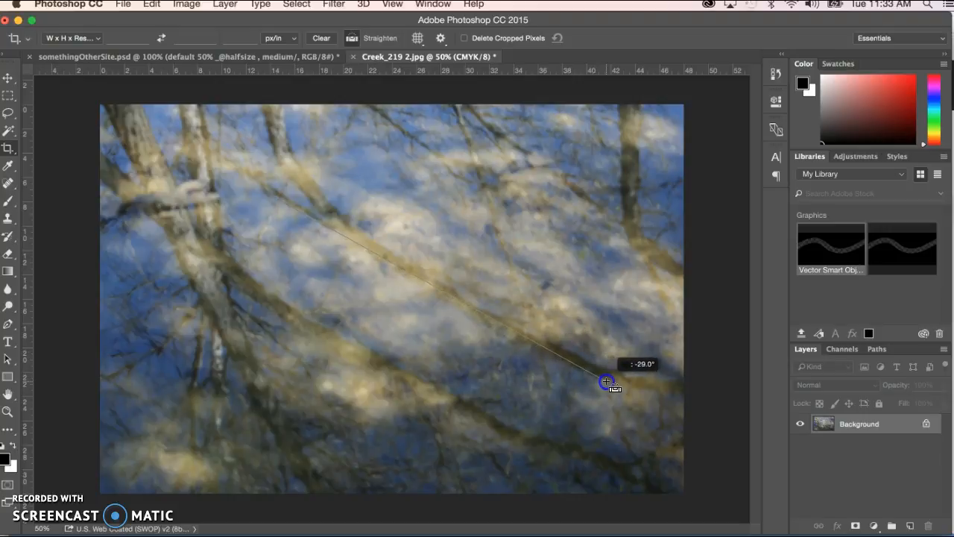
drag(606, 382, 621, 390)
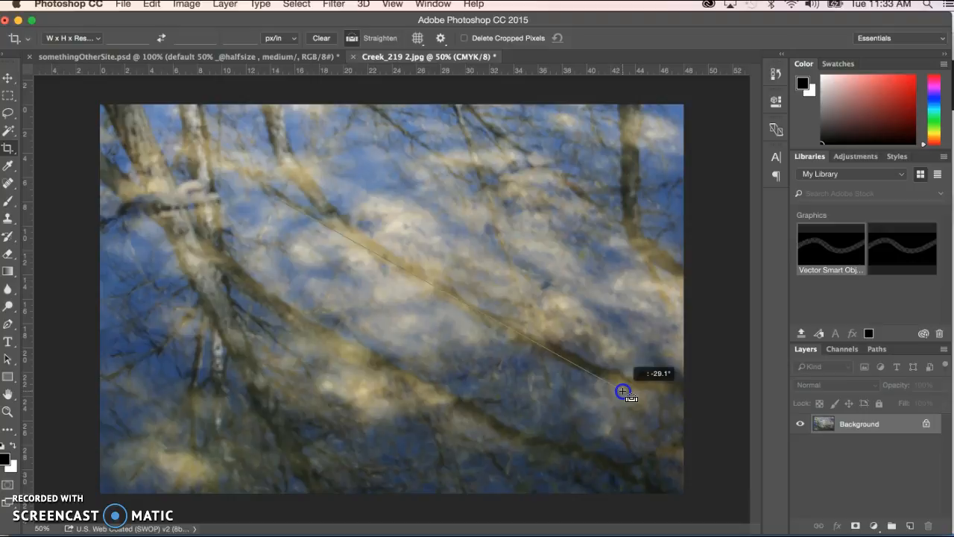
drag(622, 391, 621, 398)
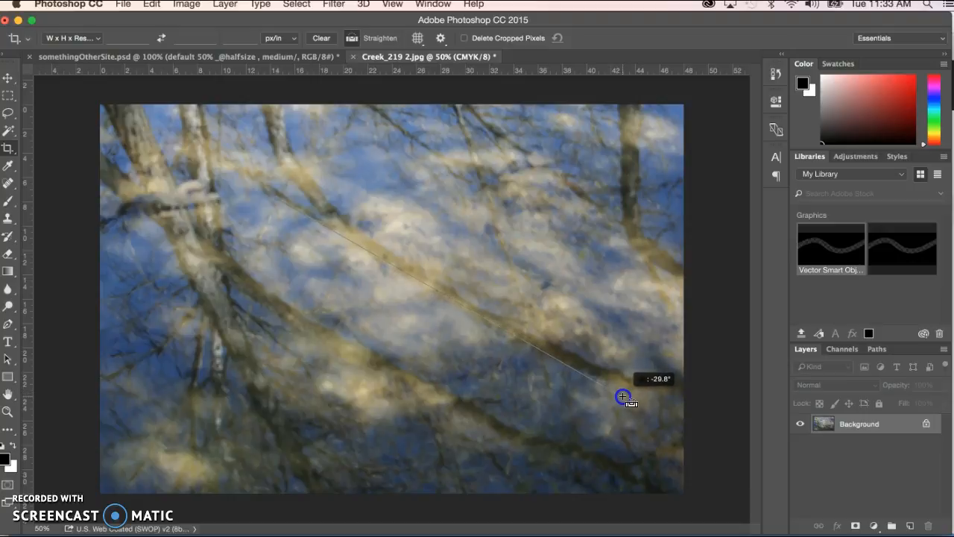
drag(622, 396, 624, 397)
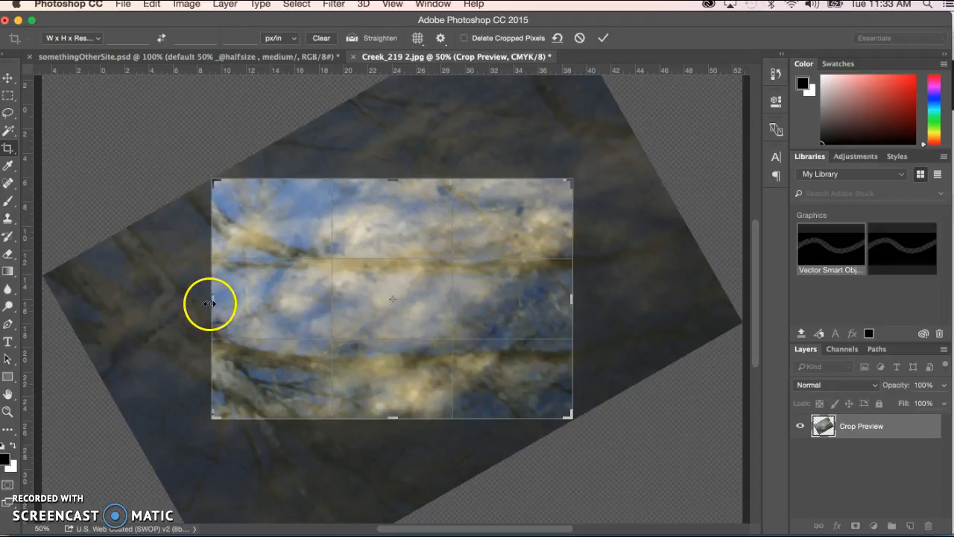
Widen and flatten the straightened crop area to a panoramic strip of about 39 by 8 in and apply the crop
drag(213, 301, 214, 301)
drag(204, 300, 176, 300)
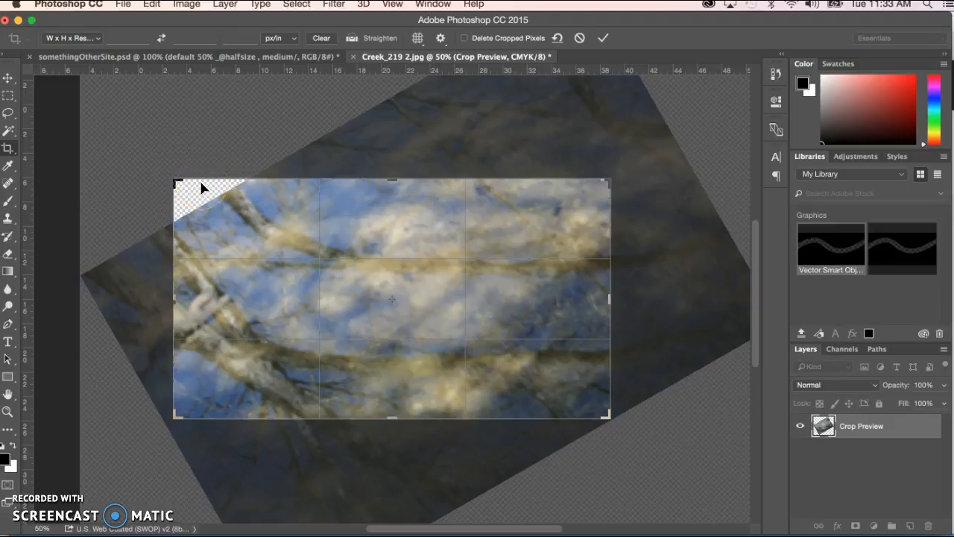
drag(173, 299, 179, 299)
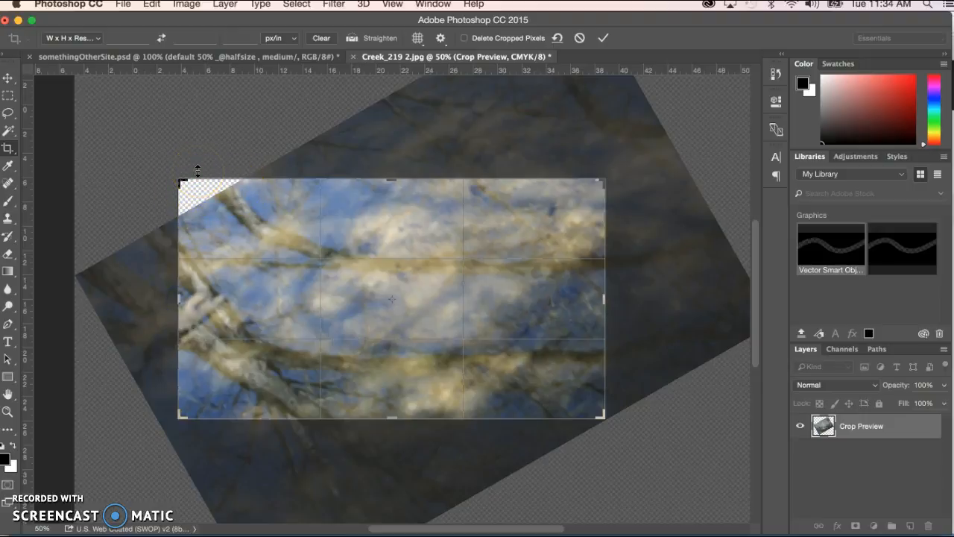
drag(394, 181, 395, 228)
drag(394, 371, 397, 351)
drag(606, 304, 631, 303)
key(Return)
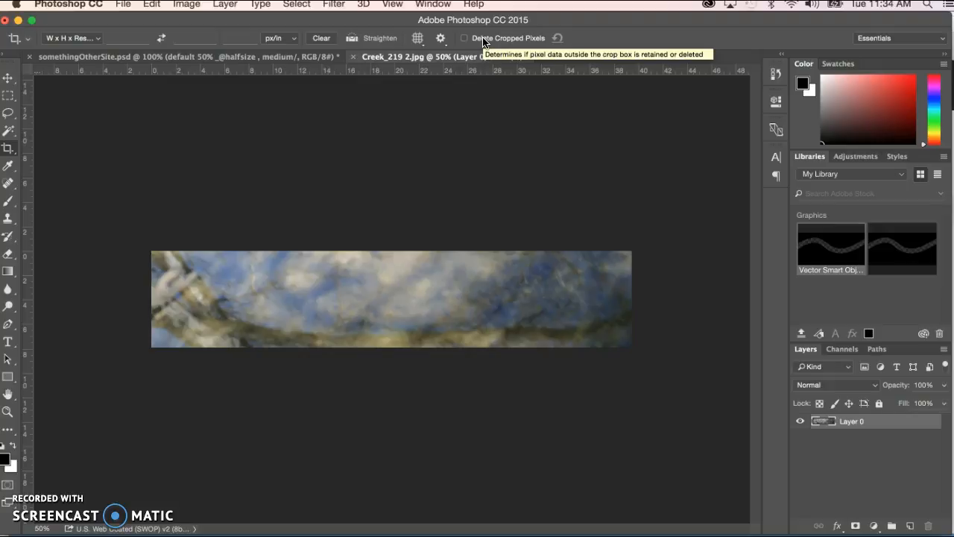
Reopen the crop on the panoramic strip and resize its area to about 36 by 15 in, recovering the hidden pixels
click(6, 151)
drag(394, 251, 392, 224)
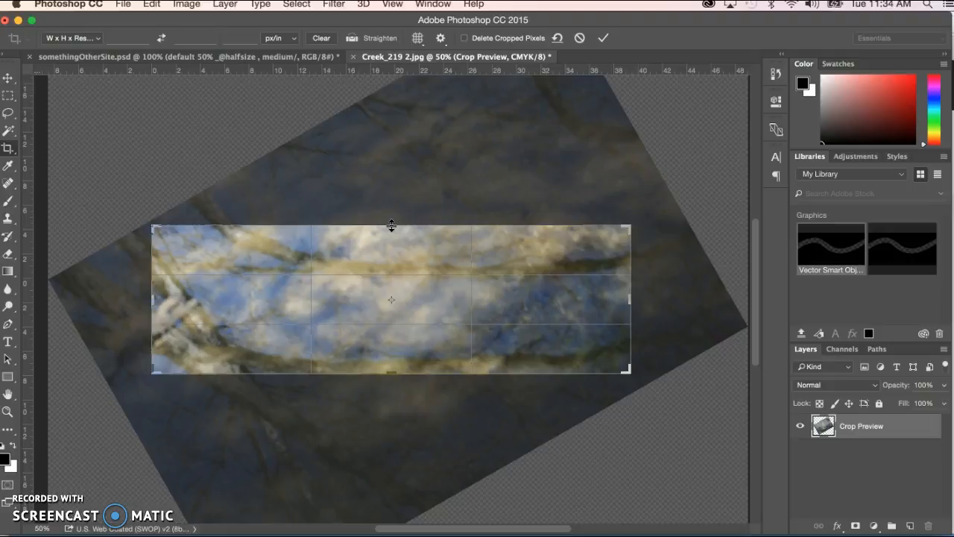
mouse_move(391, 226)
mouse_down()
mouse_move(385, 205)
mouse_move(384, 233)
mouse_move(383, 225)
mouse_up()
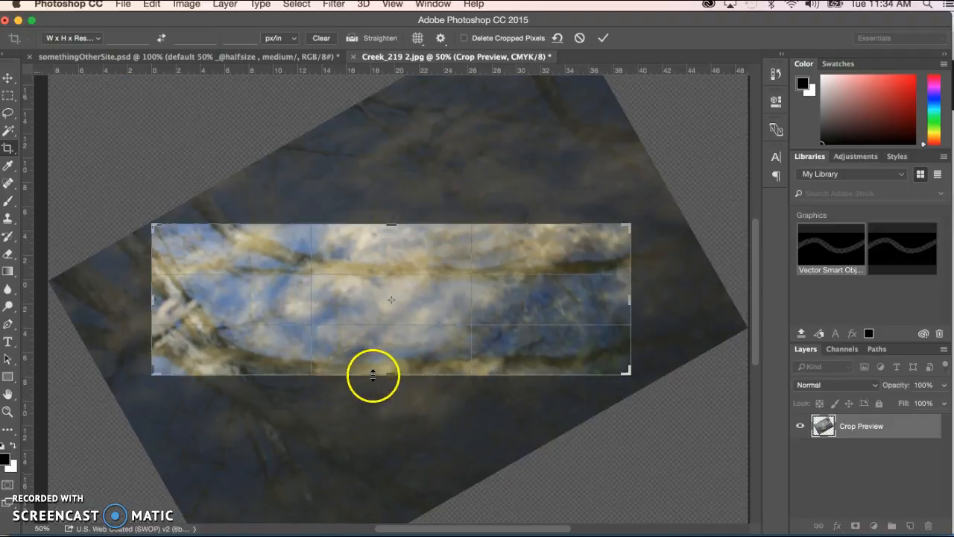
drag(391, 371, 390, 383)
drag(630, 301, 611, 301)
drag(392, 383, 393, 393)
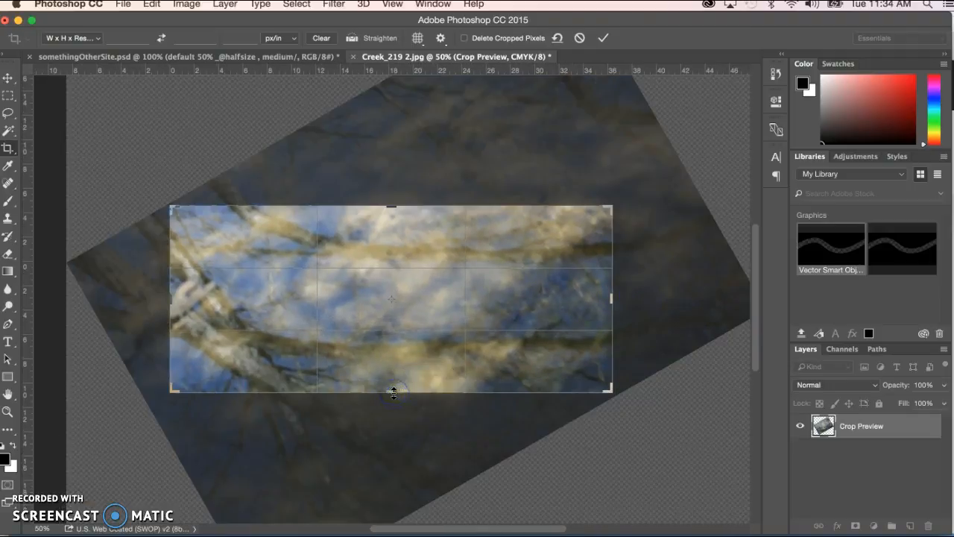